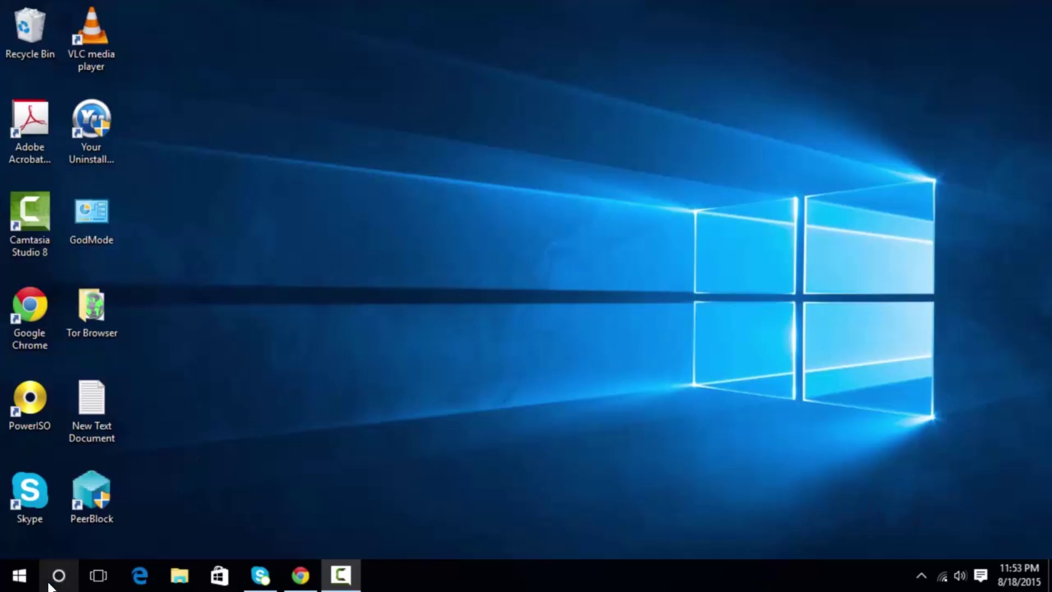
Open Control Panel via search, go to Network and Sharing Center, and view the adapter list.
click(53, 584)
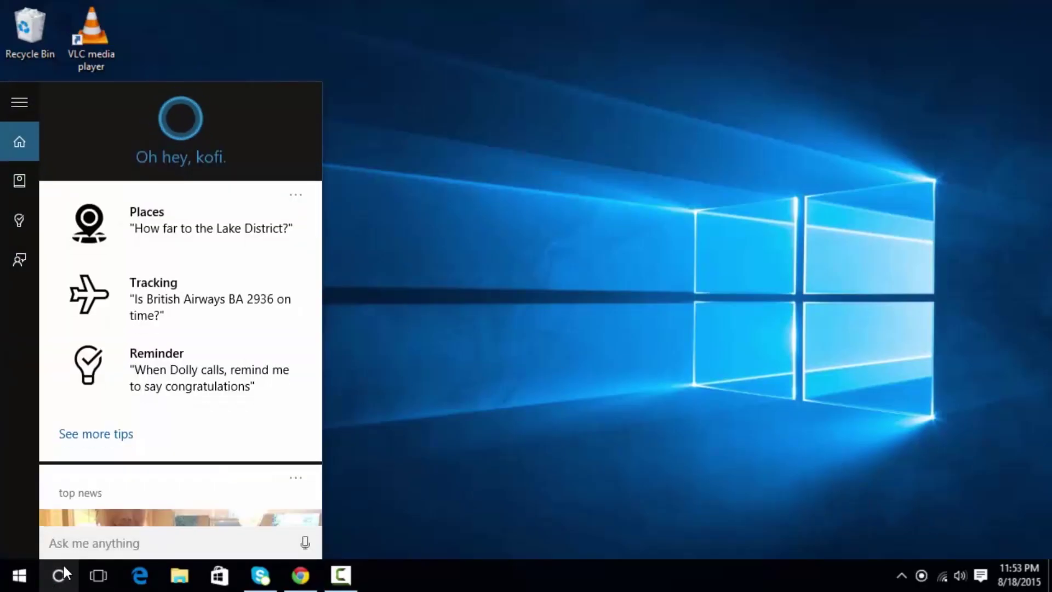
text(c)
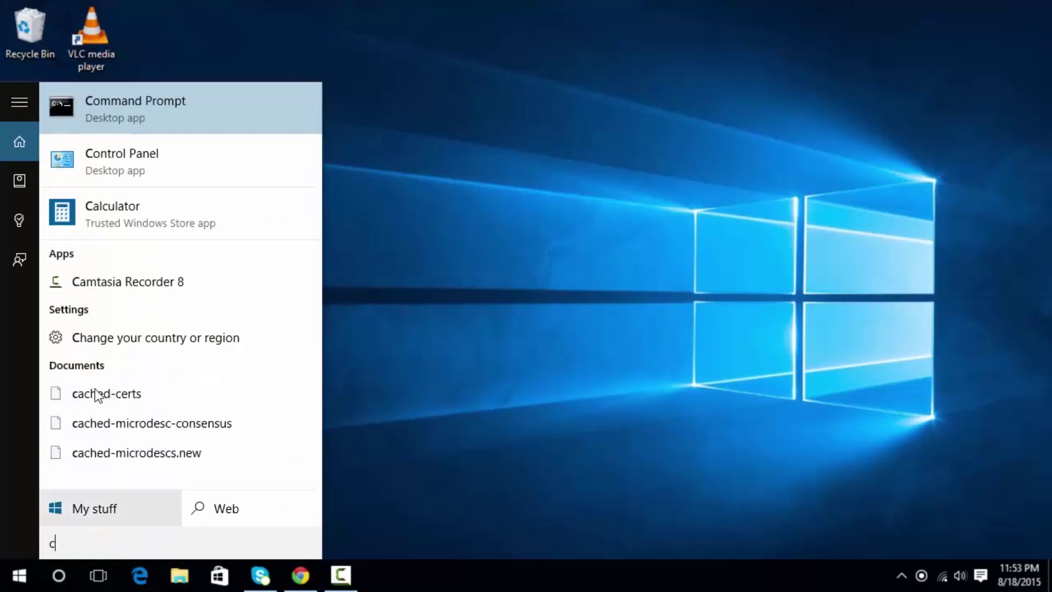
click(115, 167)
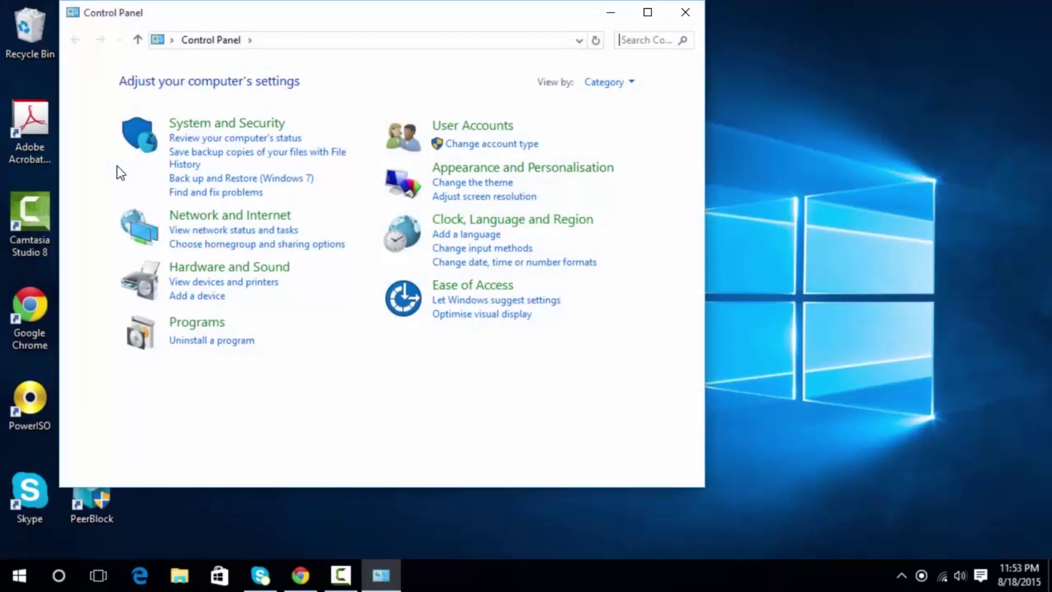
click(229, 219)
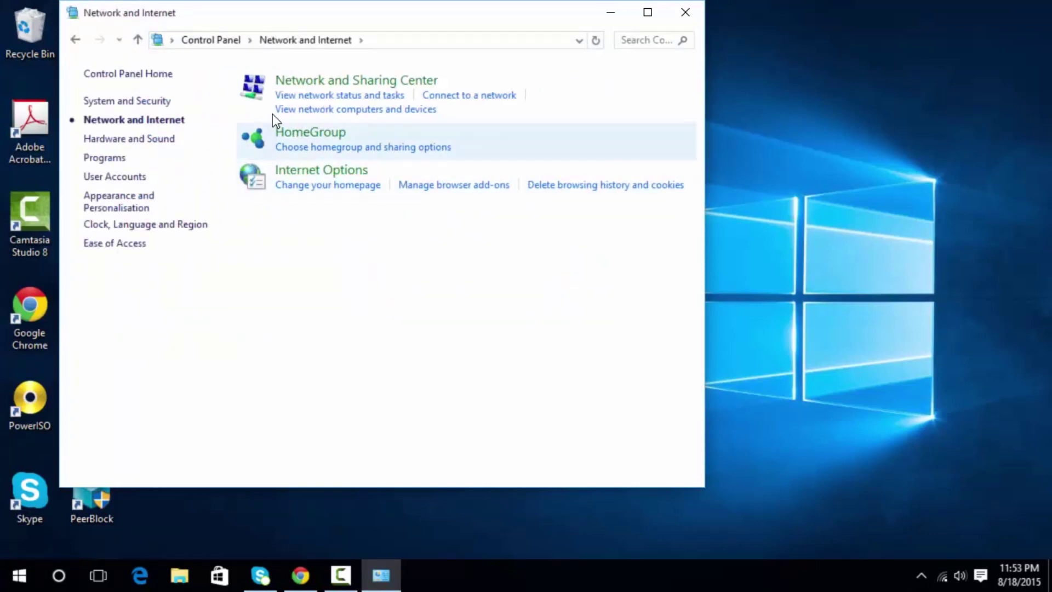
click(361, 89)
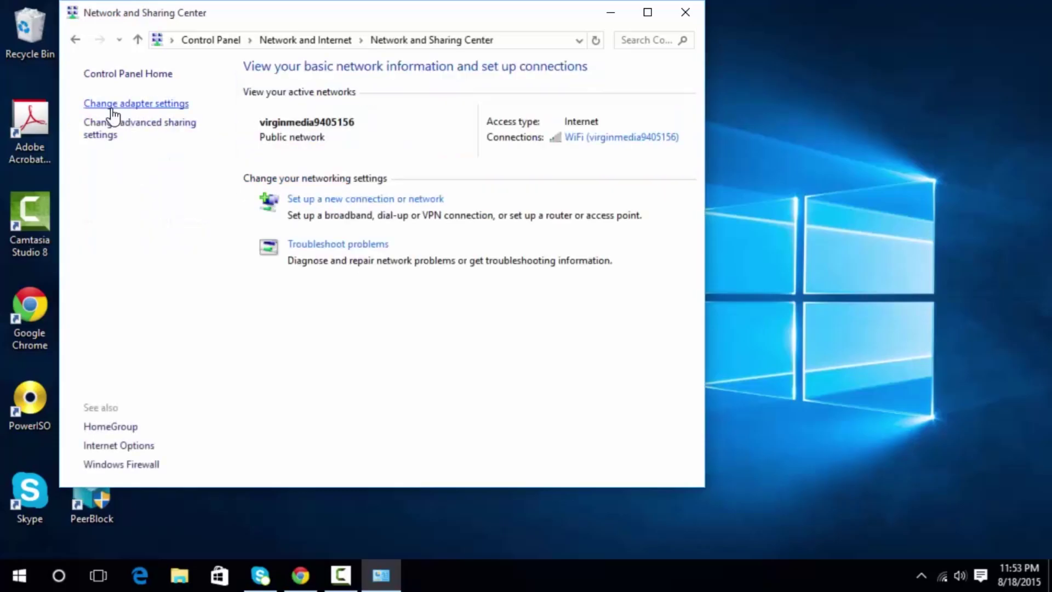
click(144, 108)
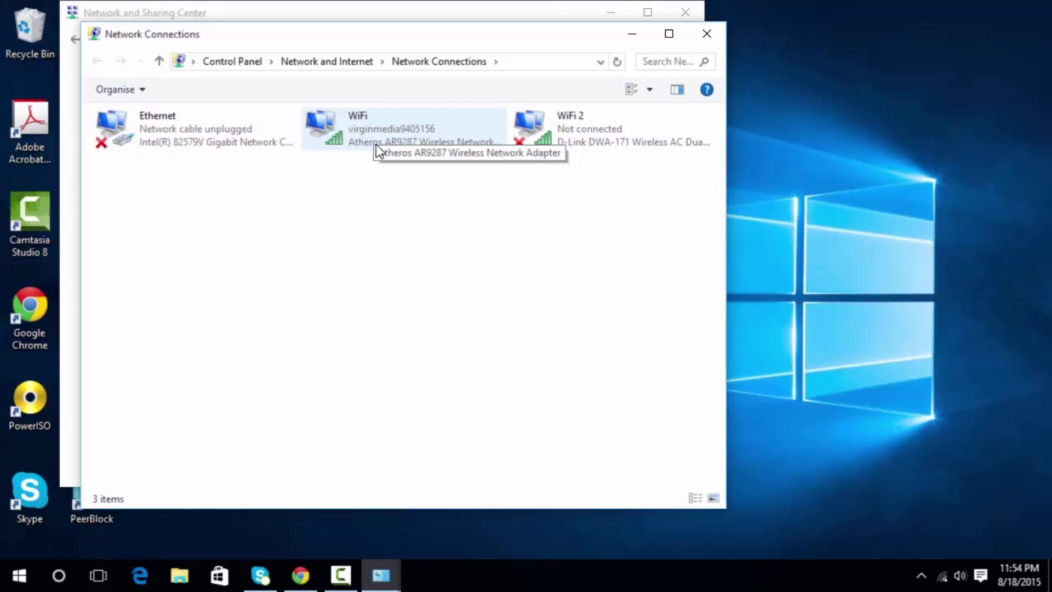
Launch an ordinary Command Prompt from a 'cmd' search, then close it.
click(59, 575)
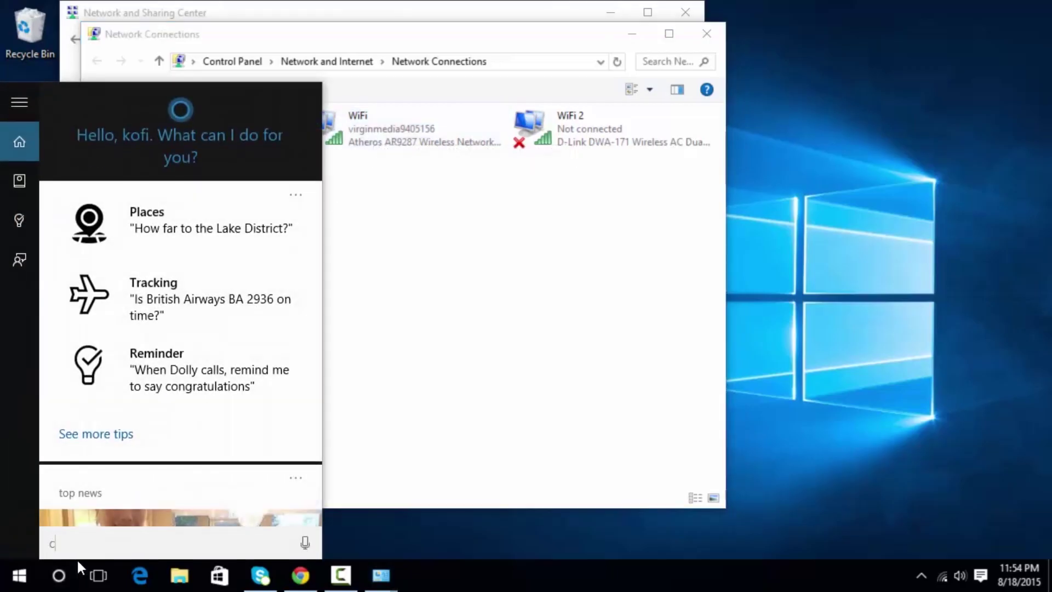
text(cmd)
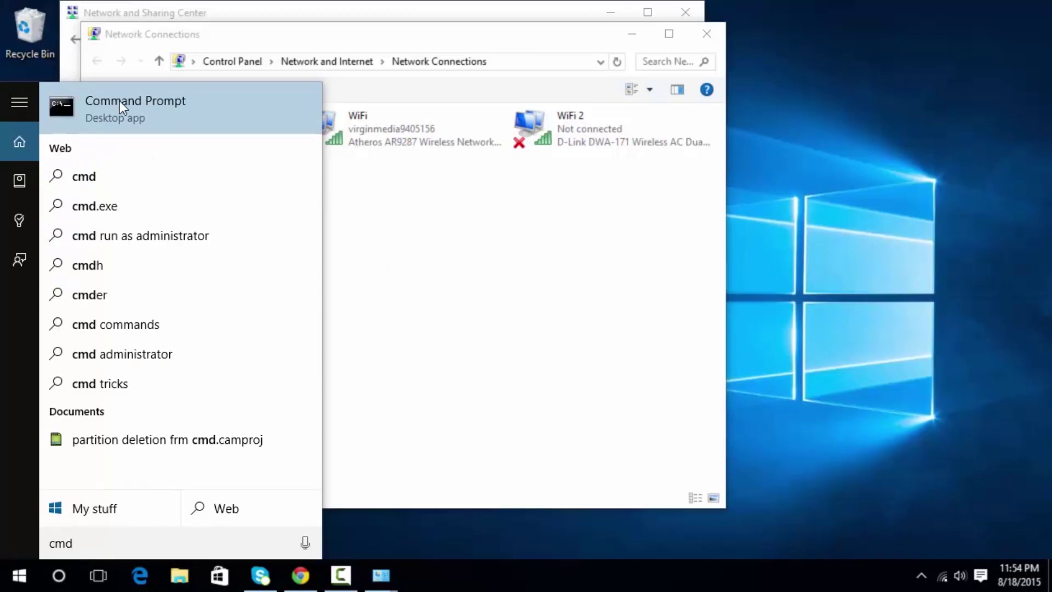
click(119, 104)
click(706, 55)
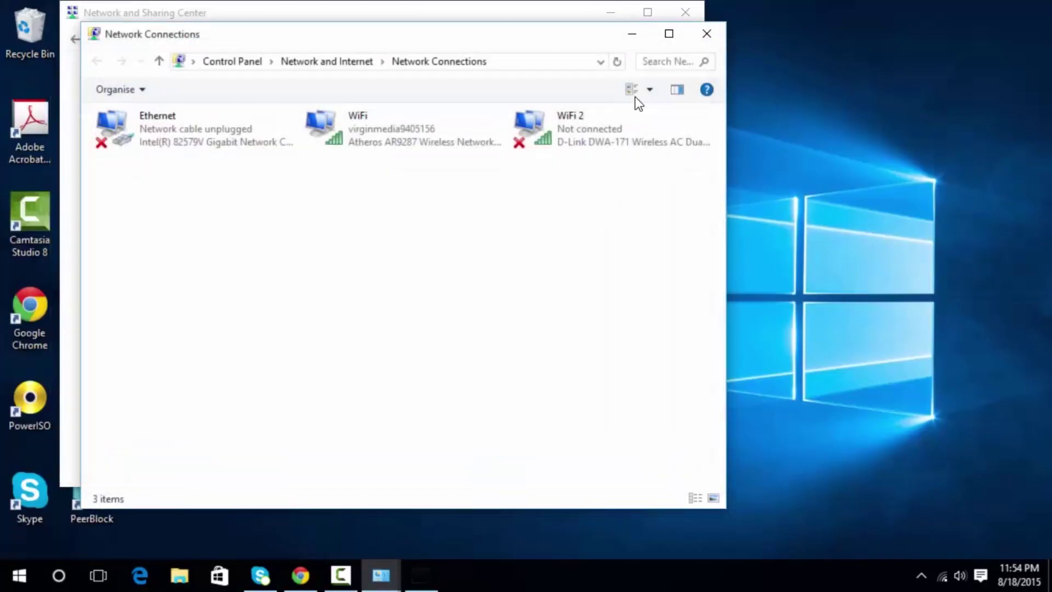
Search for cmd again and run Command Prompt as administrator.
click(57, 578)
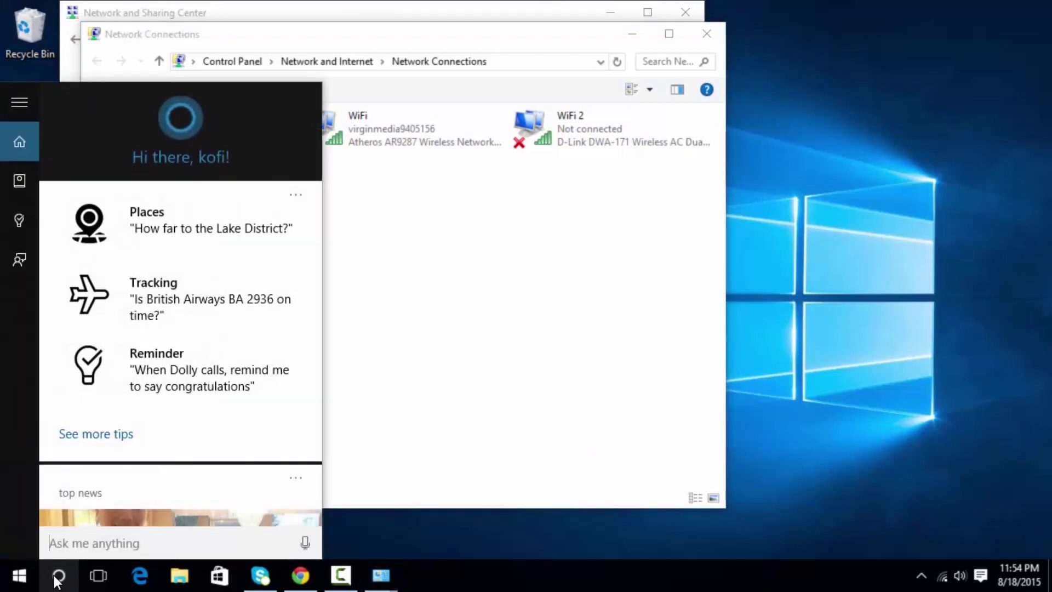
text(con)
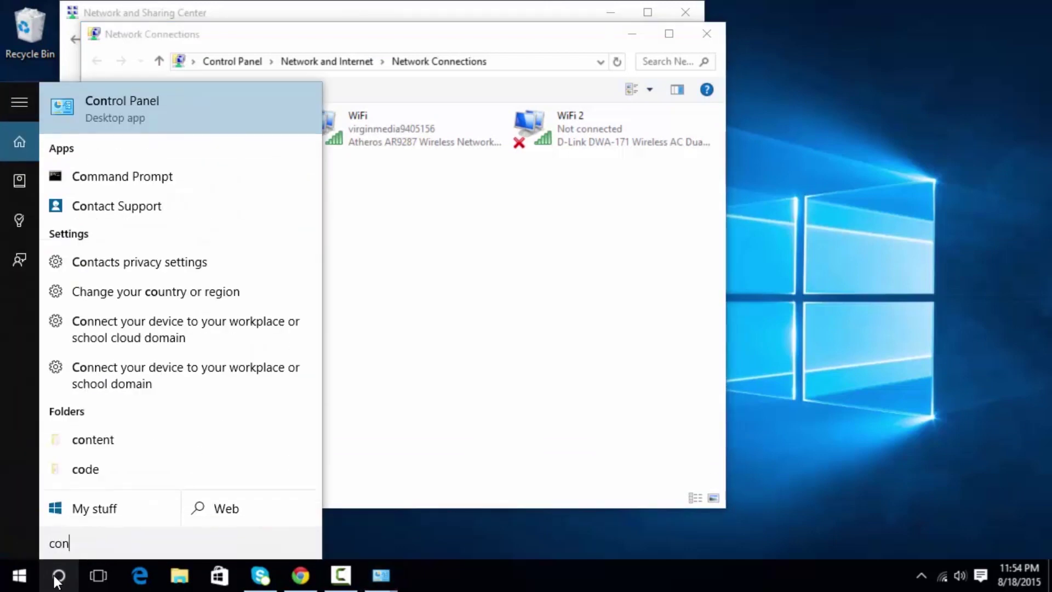
key(BackSpace)
key(BackSpace)
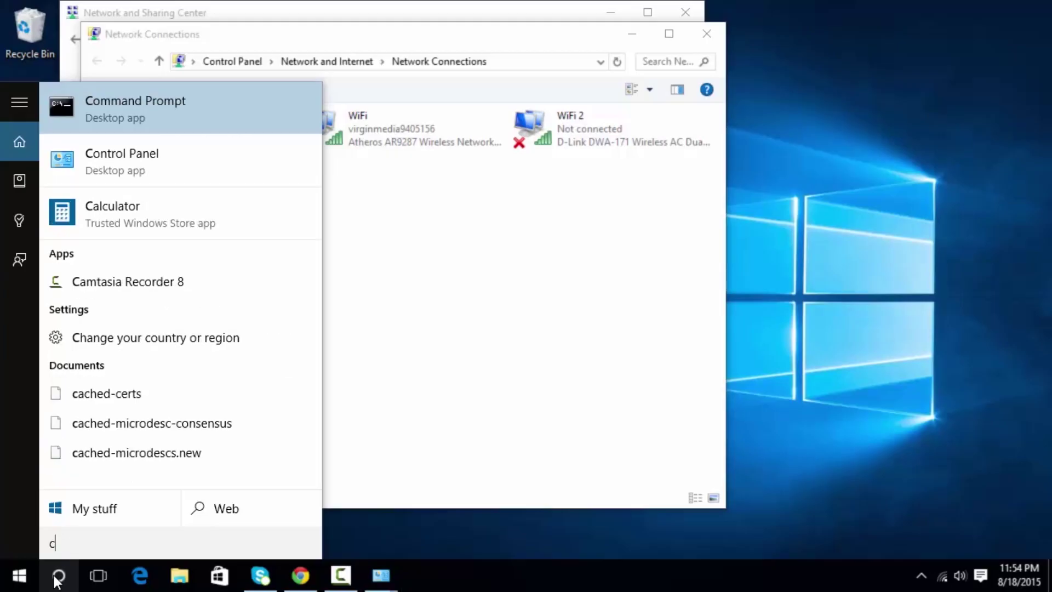
text(md)
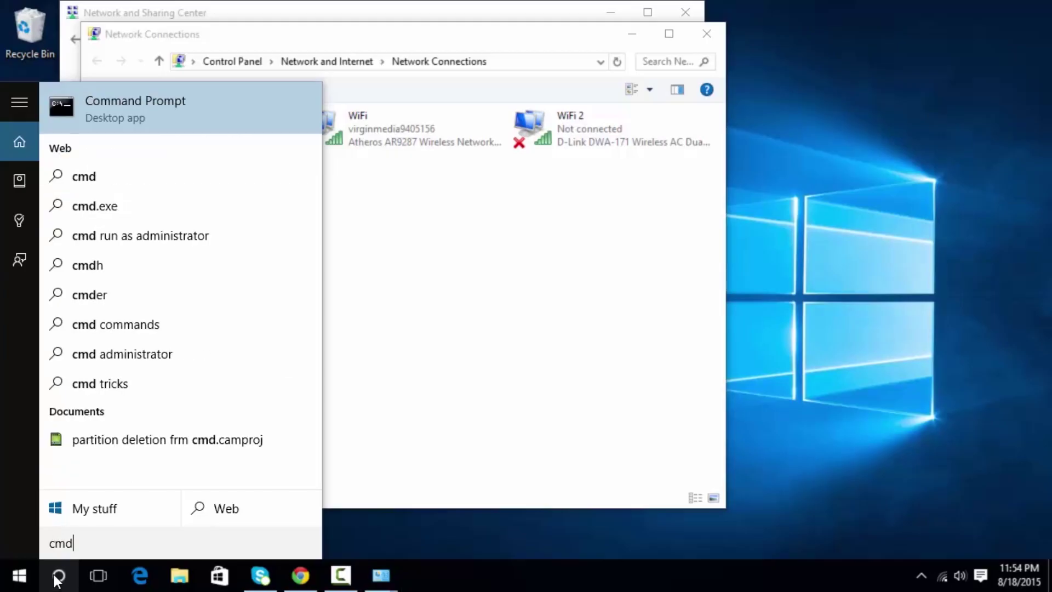
right_click(205, 110)
click(212, 133)
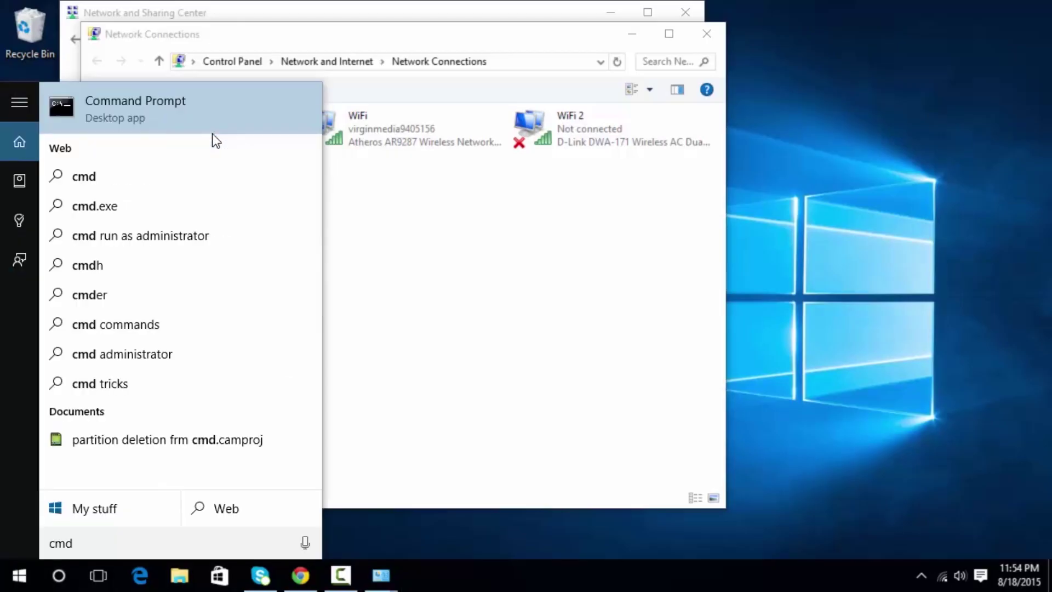
right_click(212, 133)
click(212, 133)
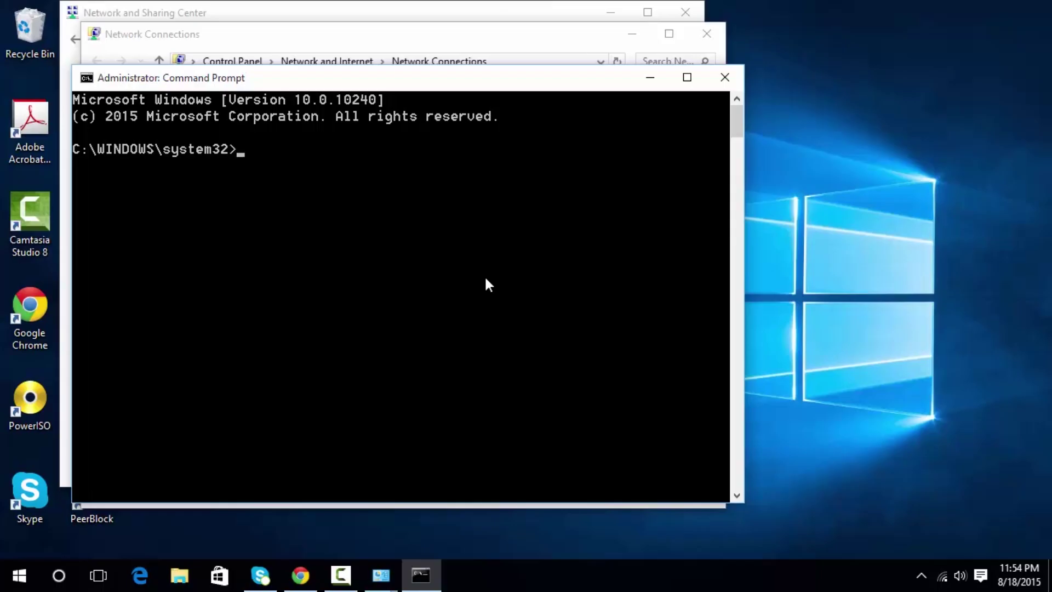
Run netsh wlan set hostednetwork with mode=allow, ssid=mysharewifi and a key passphrase.
text(netsh wlan)
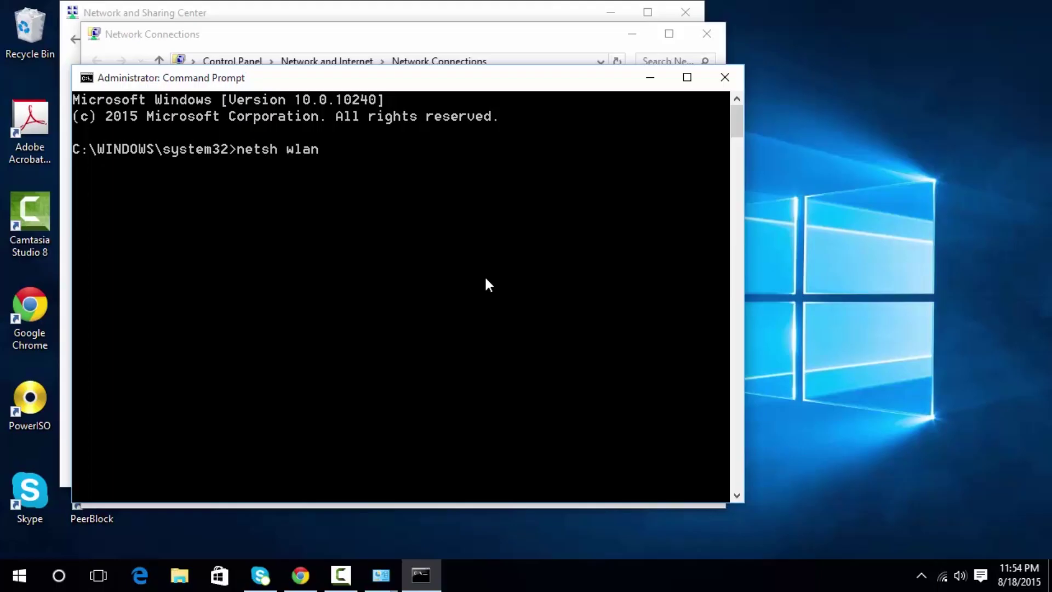
text( set hosted)
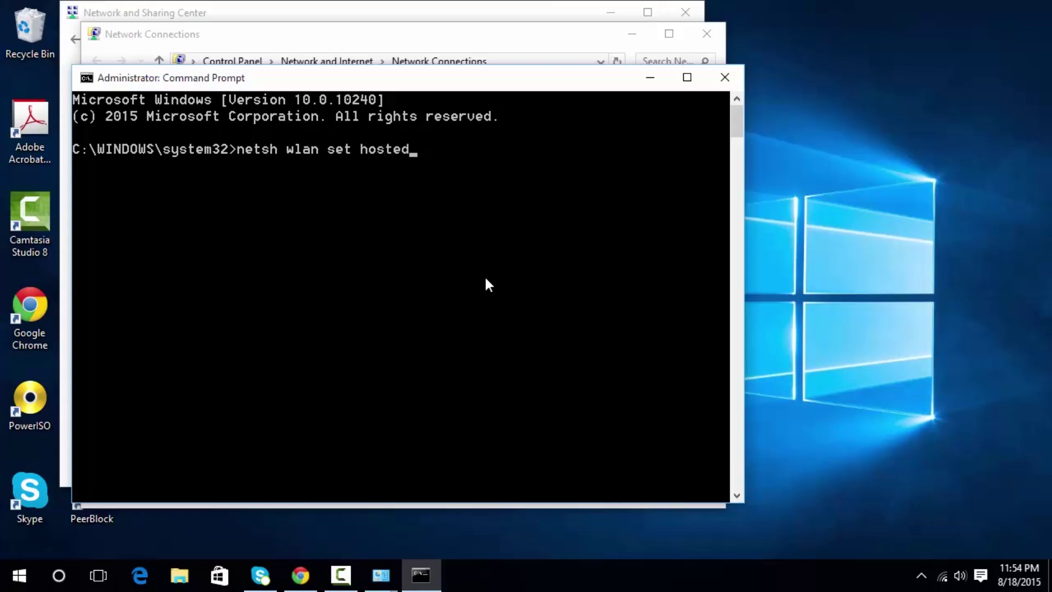
text(network mode=)
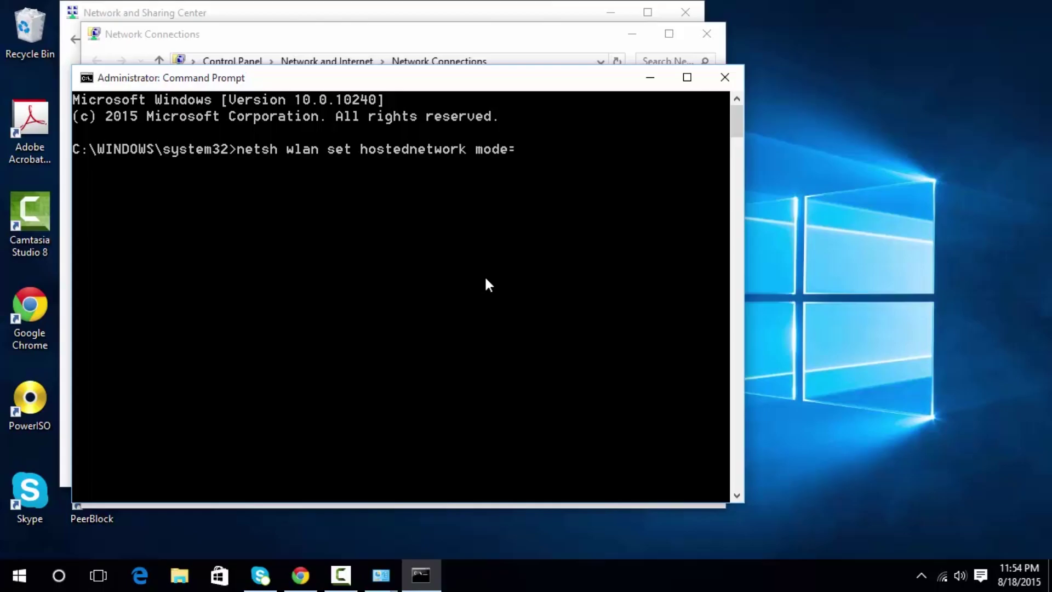
text(allow ssid)
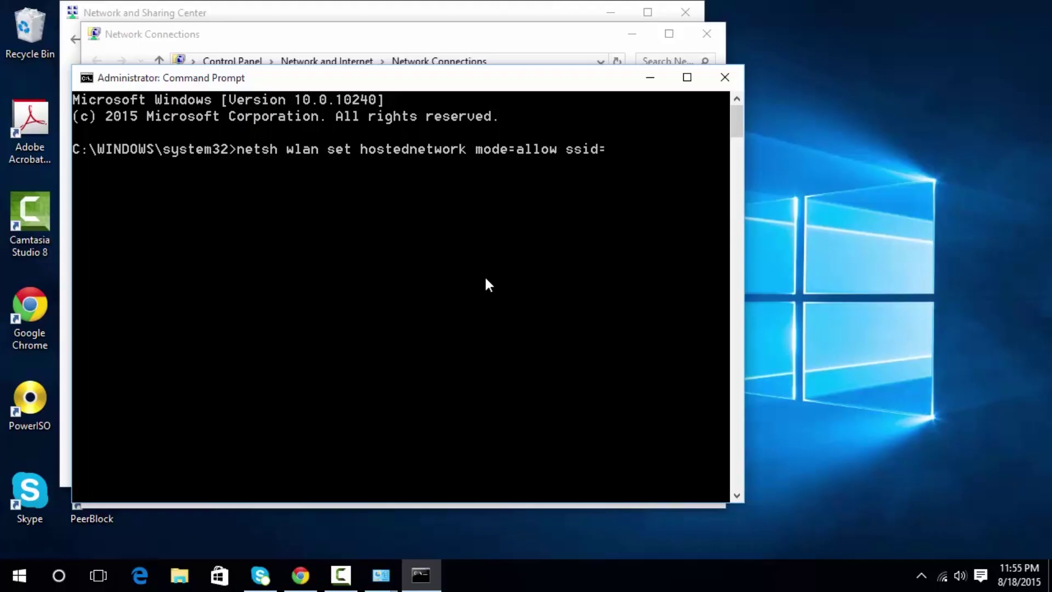
text(=myshare)
text(ifi)
key(BackSpace)
key(BackSpace)
key(BackSpace)
text(wifi)
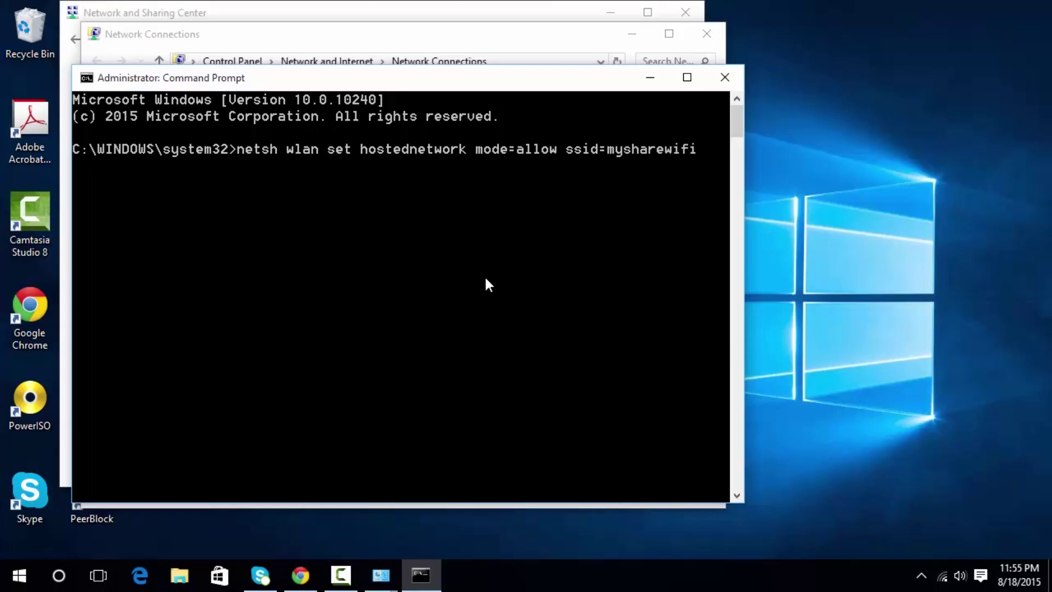
text( key=mypassword)
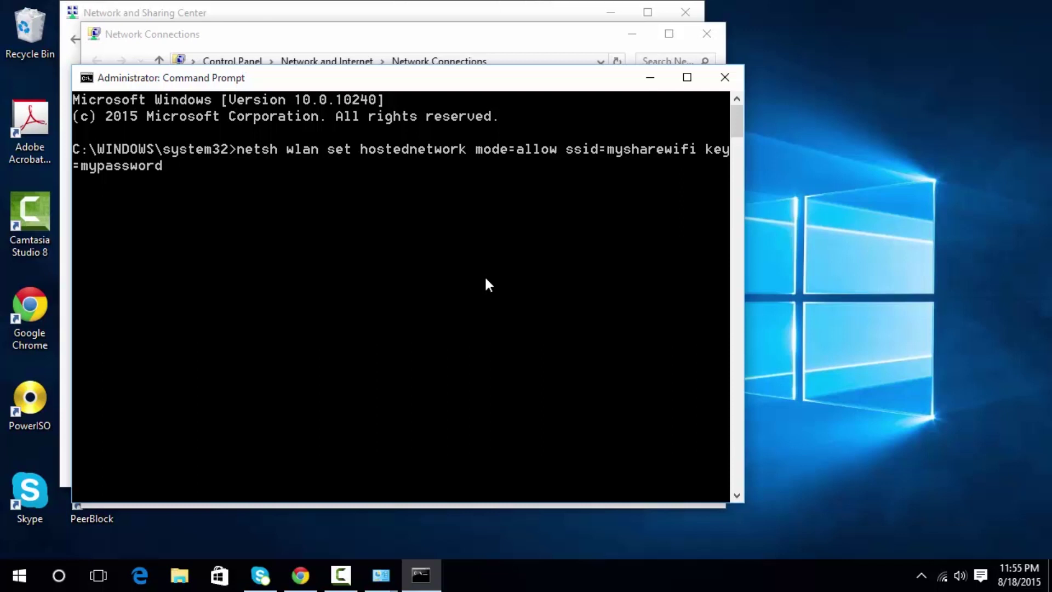
key(Return)
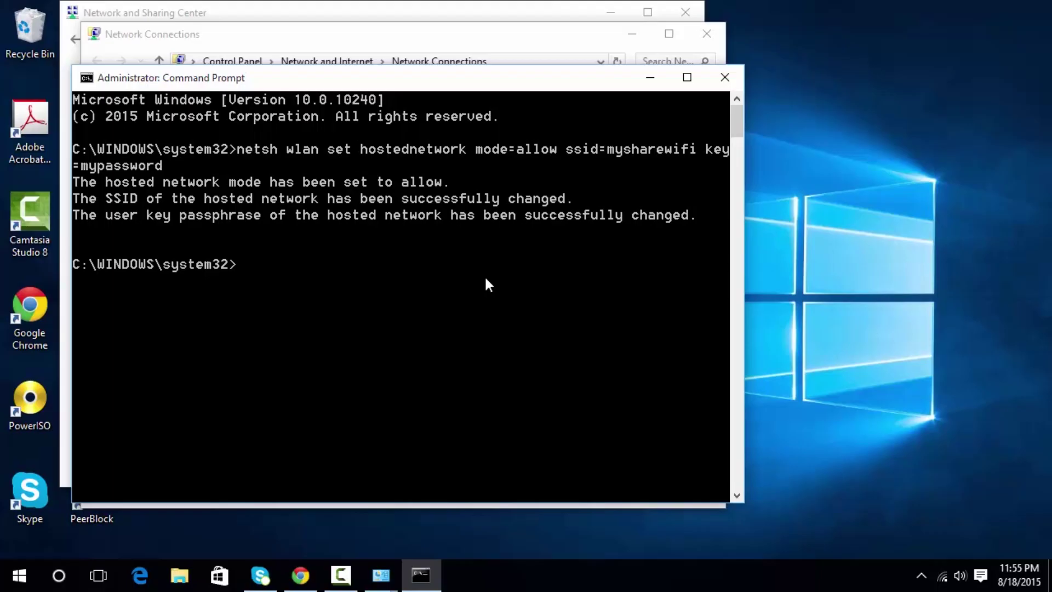
Tile Network and Sharing Center on the left and Command Prompt on the right half.
drag(415, 85, 738, 137)
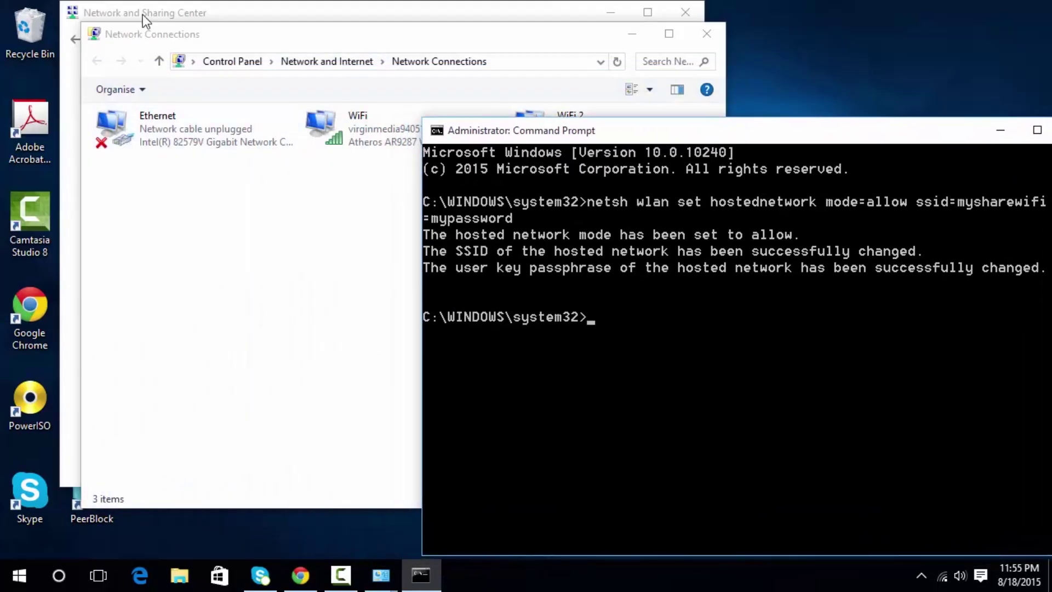
click(145, 11)
drag(775, 136, 492, 136)
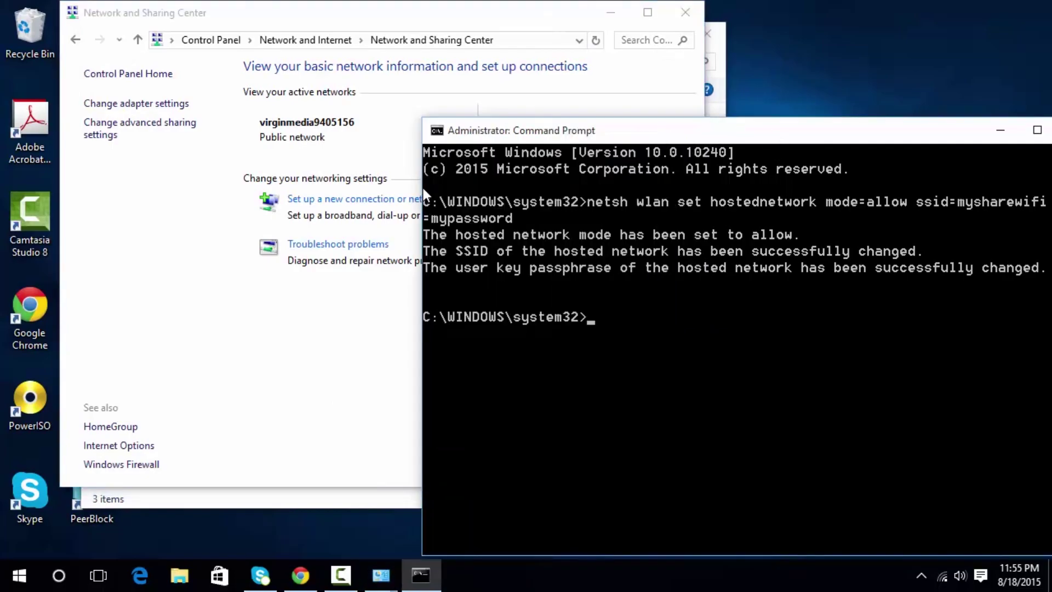
drag(423, 186, 563, 192)
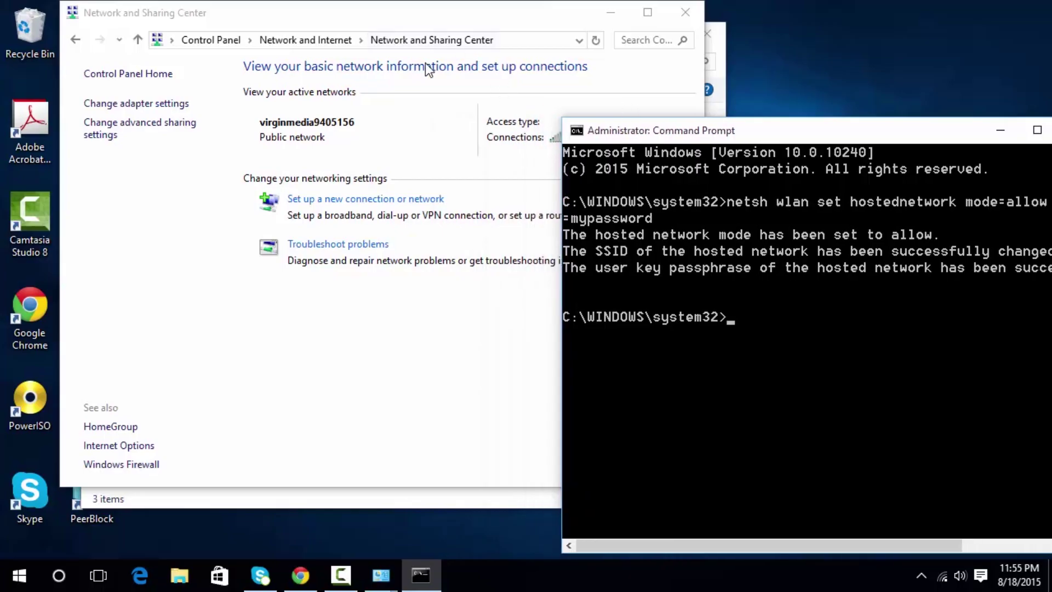
drag(704, 109, 554, 110)
drag(696, 131, 692, 41)
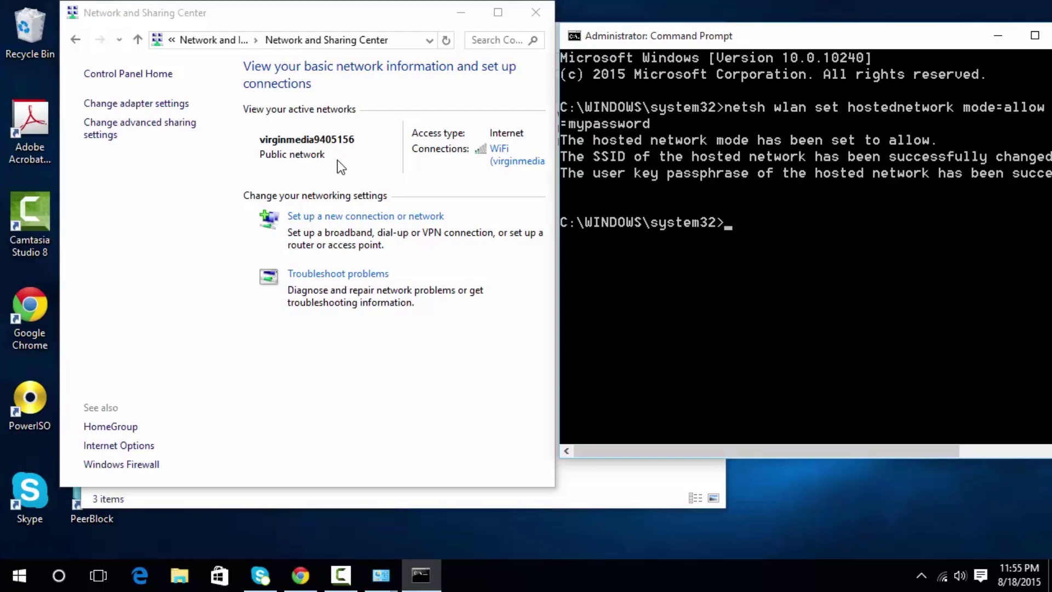
Run netsh wlan start hostednetwork to start the mysharewifi hosted network.
text(netsh wlan netw)
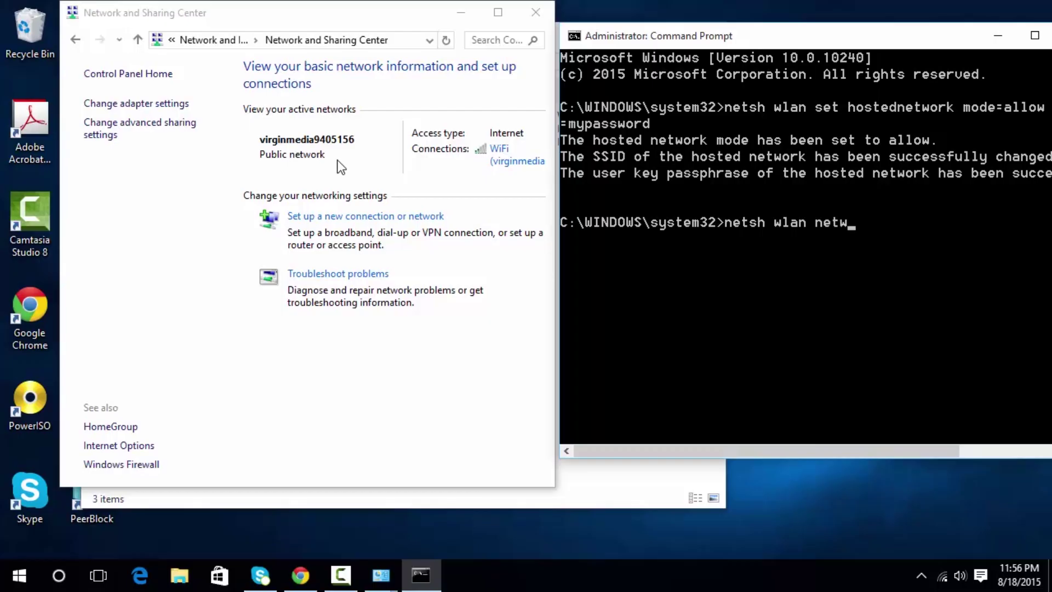
text(ork)
key(BackSpace)
key(BackSpace)
key(BackSpace)
key(BackSpace)
key(BackSpace)
key(BackSpace)
key(BackSpace)
text(start hosted)
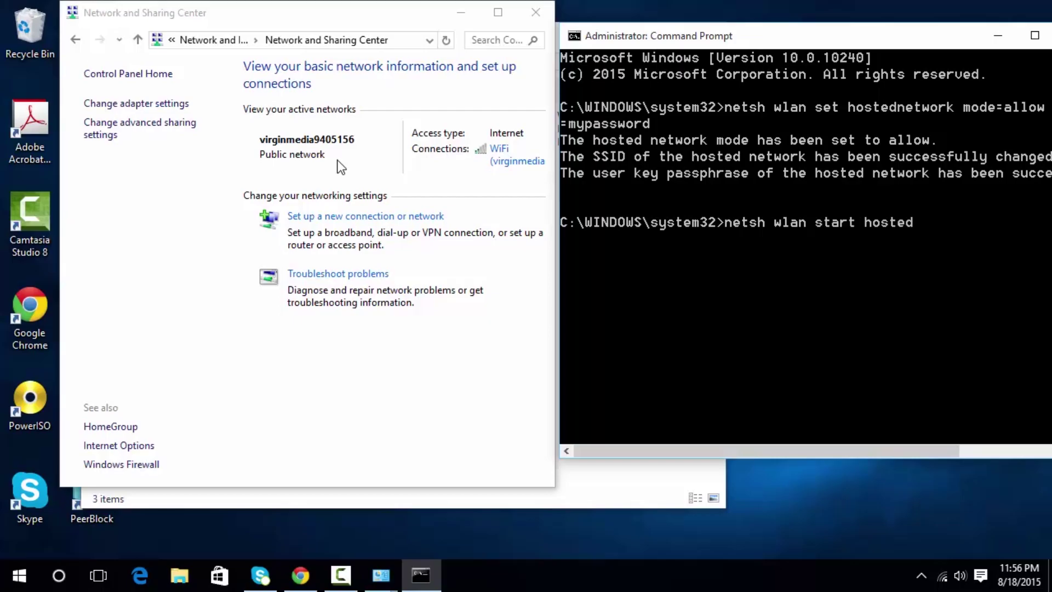
text(network)
key(Return)
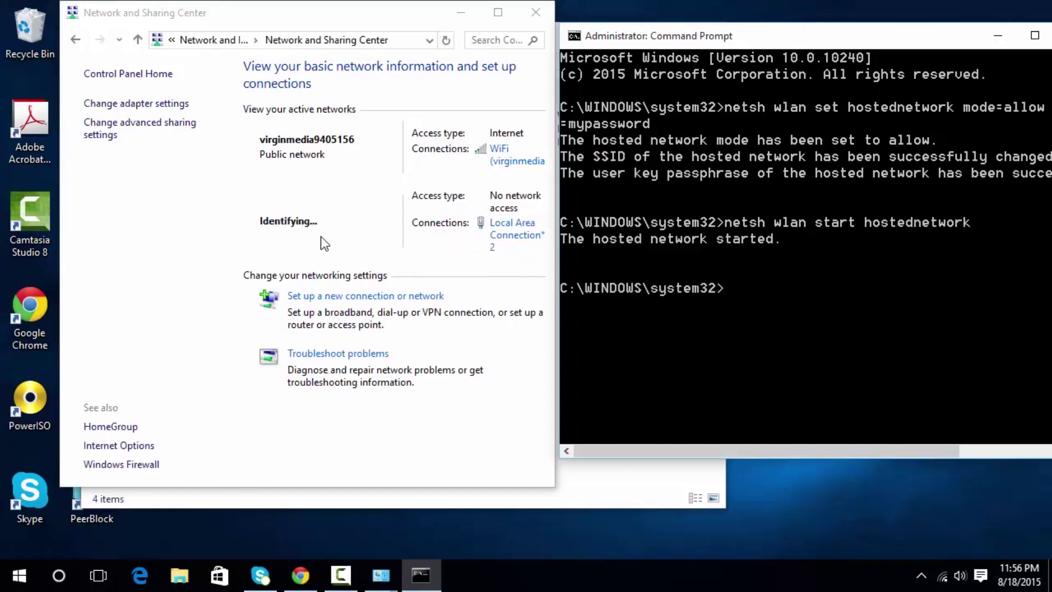
Check the sharing center, then reopen Network Connections from the taskbar to see Local Area Connection* 2.
click(412, 252)
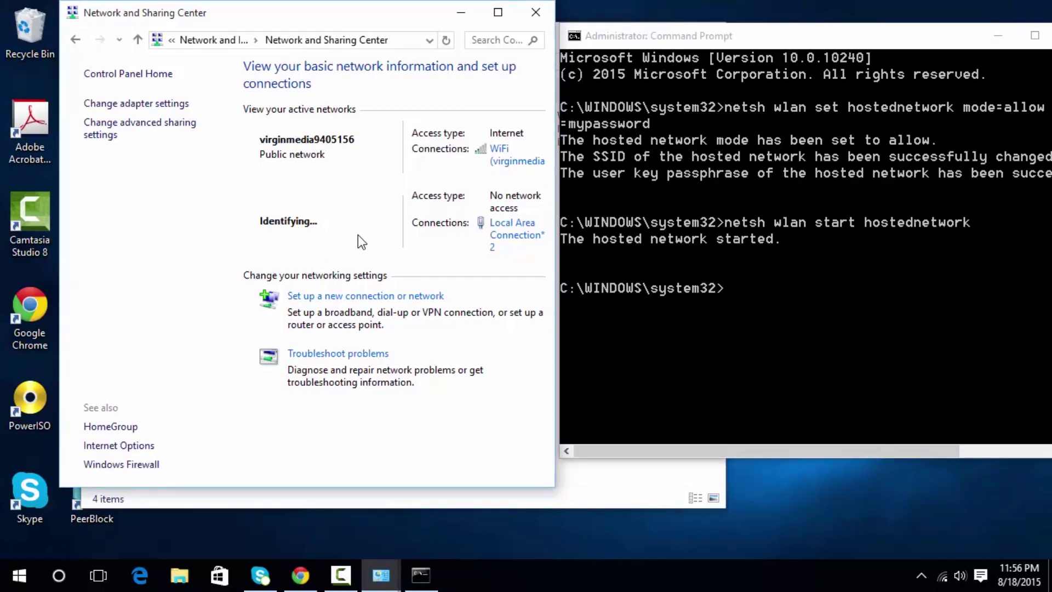
click(599, 493)
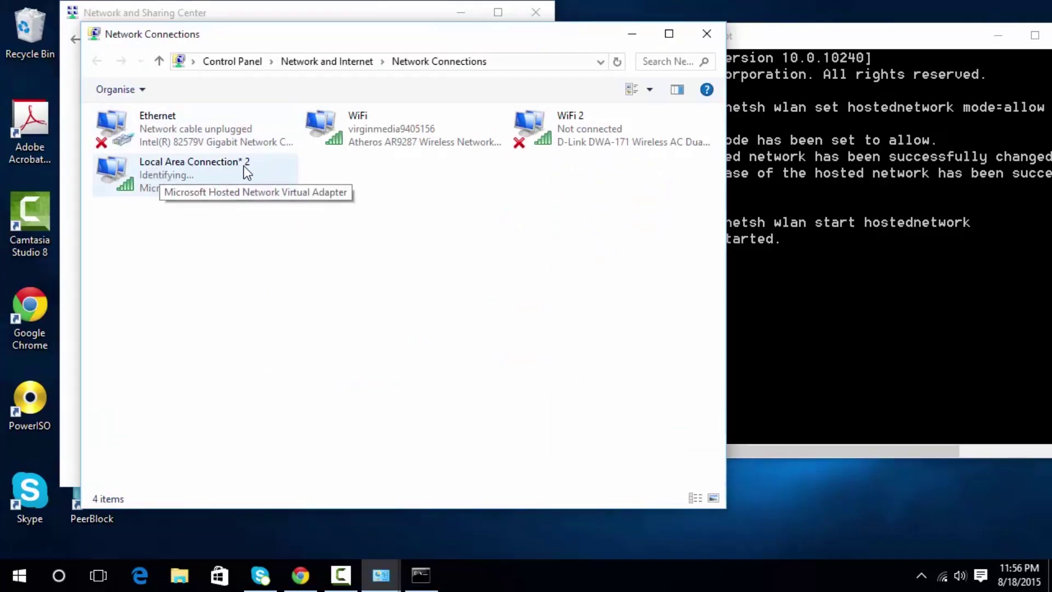
click(628, 35)
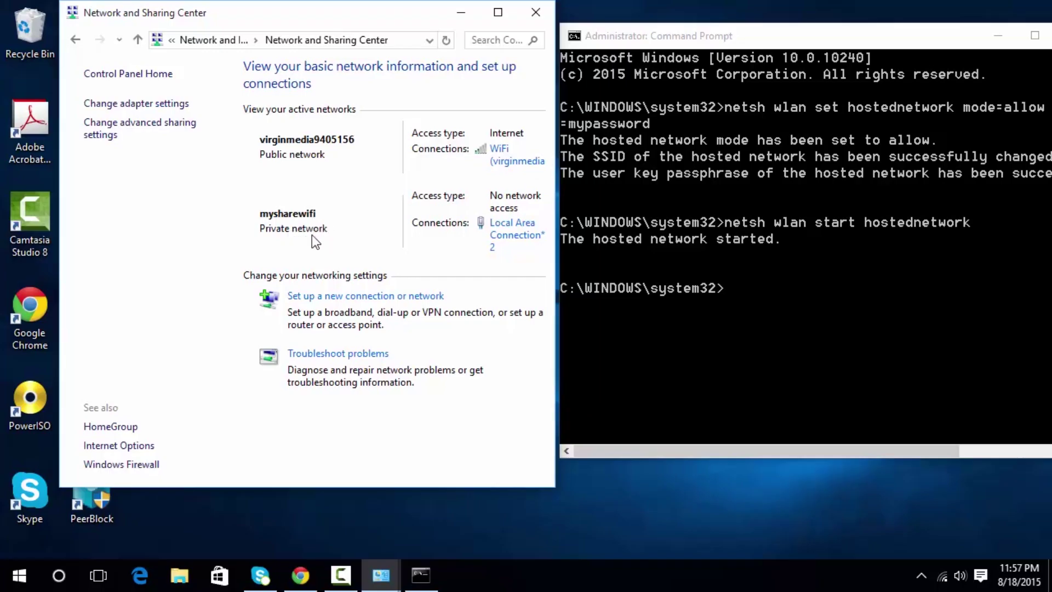
click(383, 578)
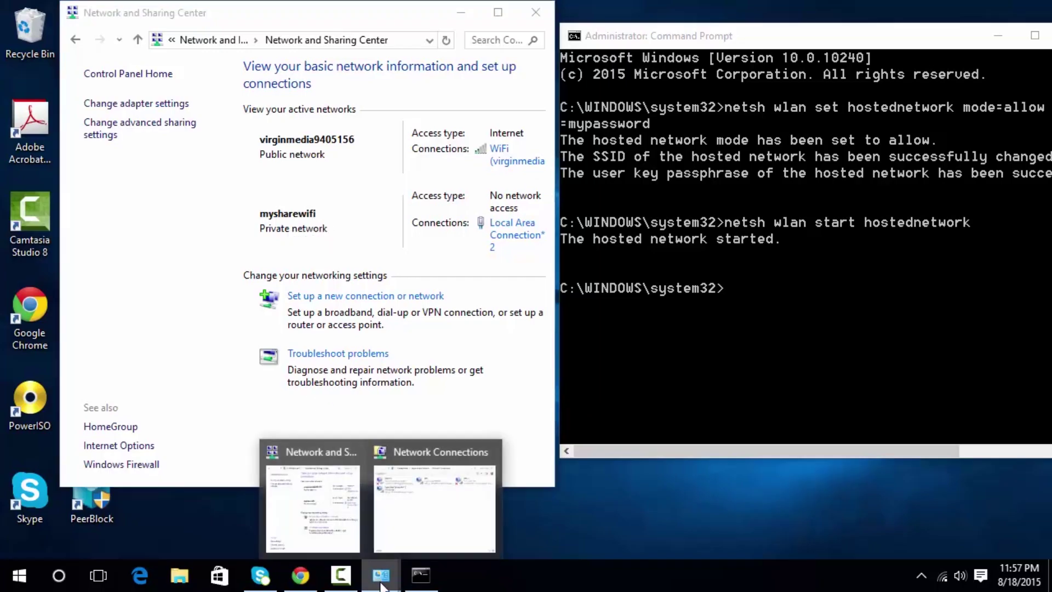
click(435, 512)
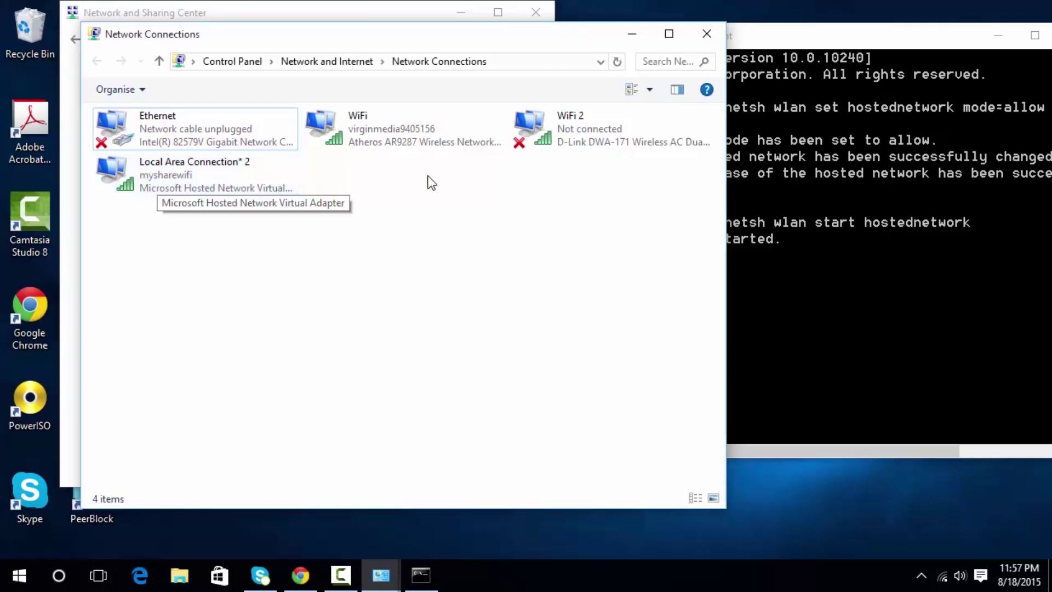
In WiFi Properties' Sharing tab, allow internet sharing with Local Area Connection* 2 and confirm.
right_click(364, 136)
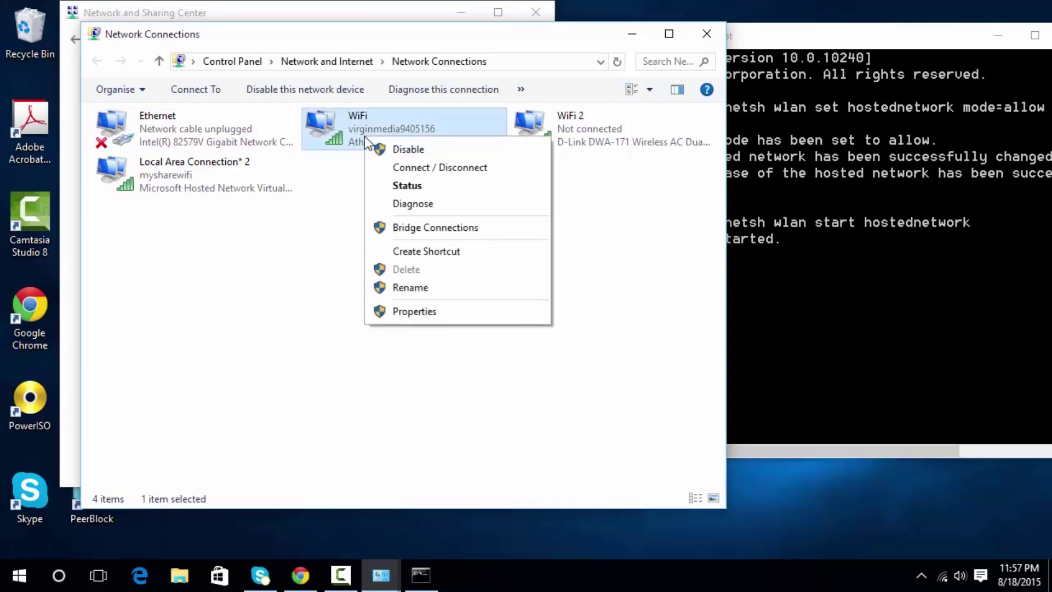
click(411, 313)
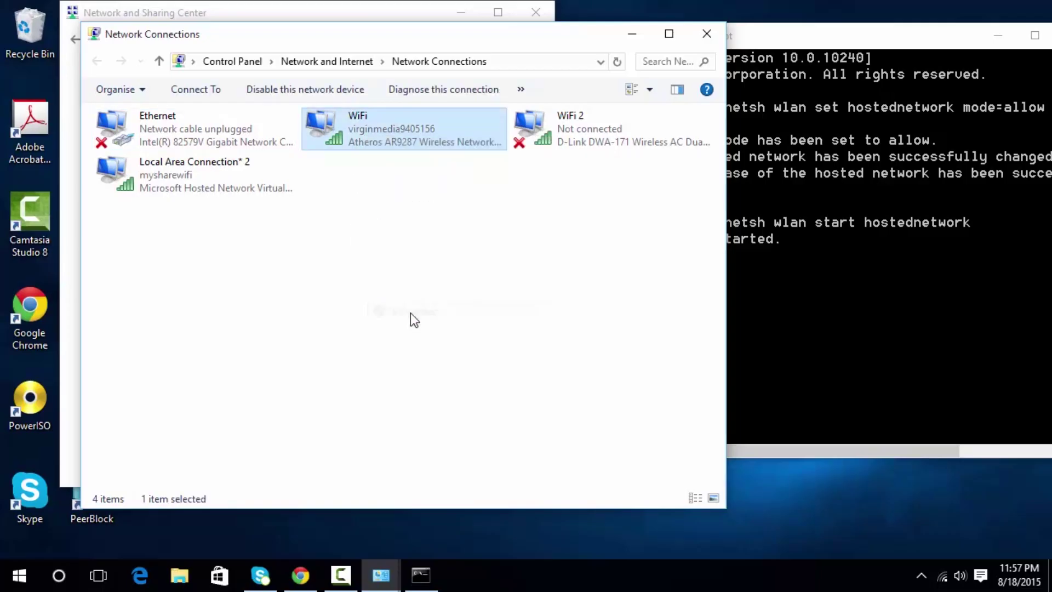
click(182, 132)
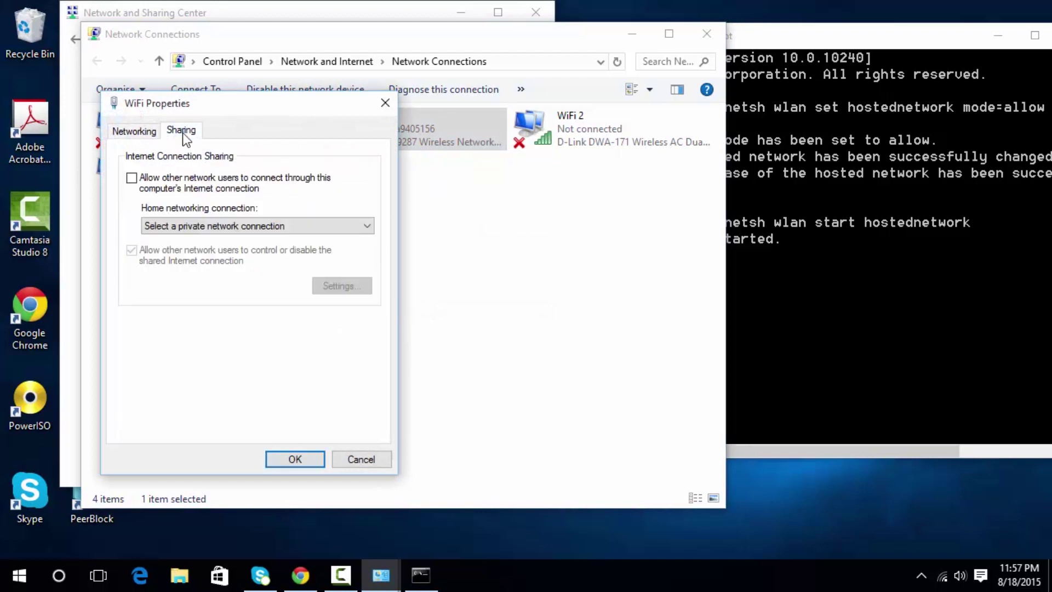
click(131, 180)
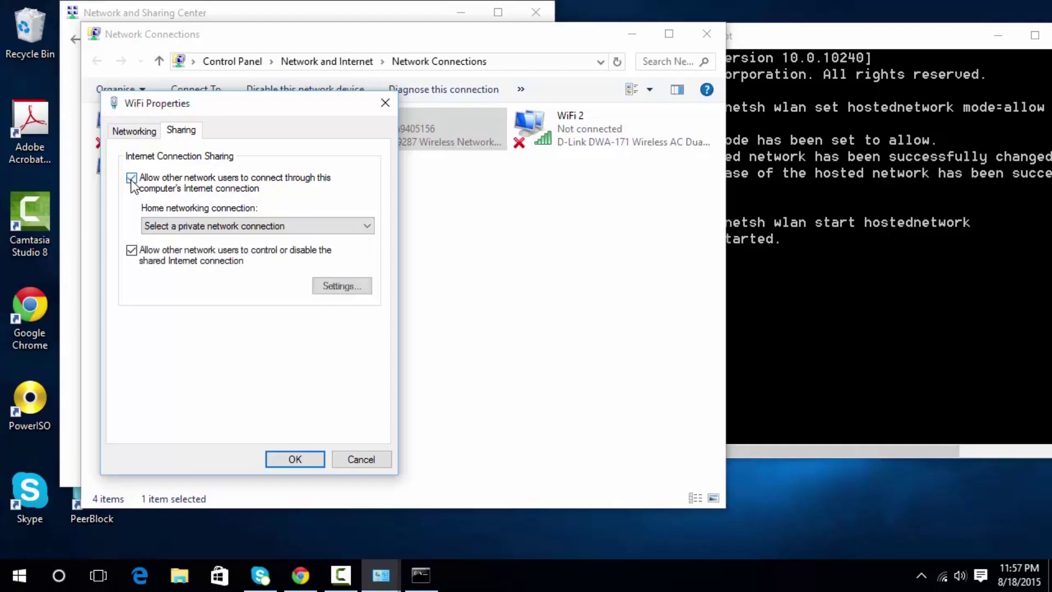
click(180, 226)
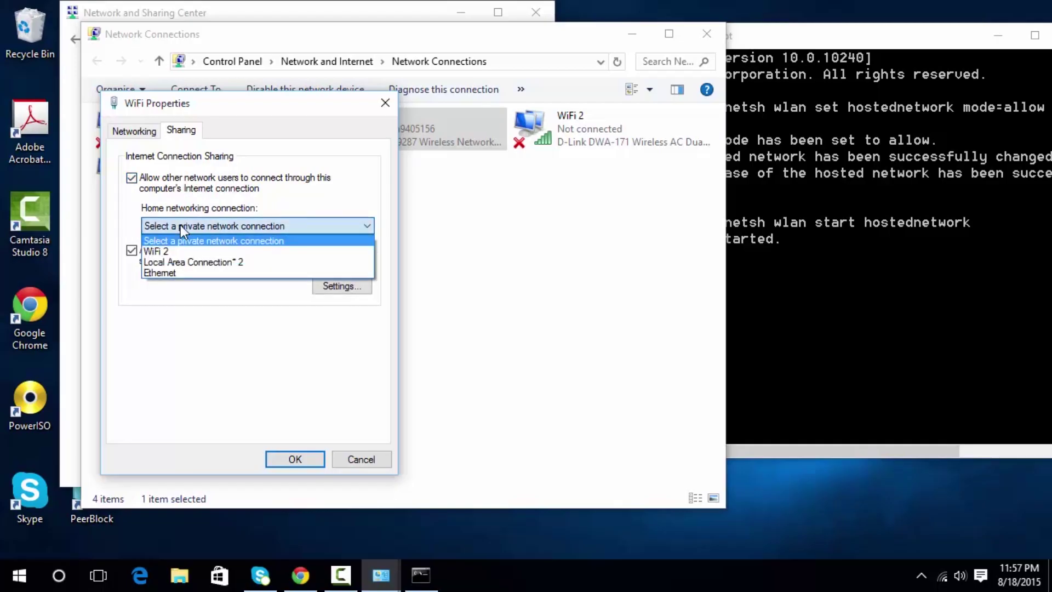
click(169, 262)
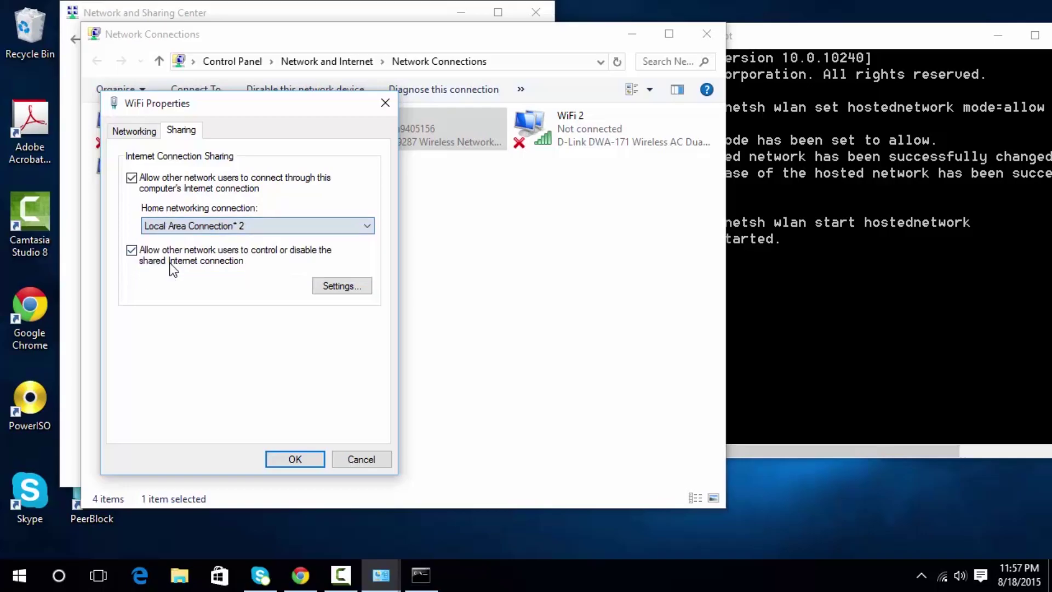
click(296, 459)
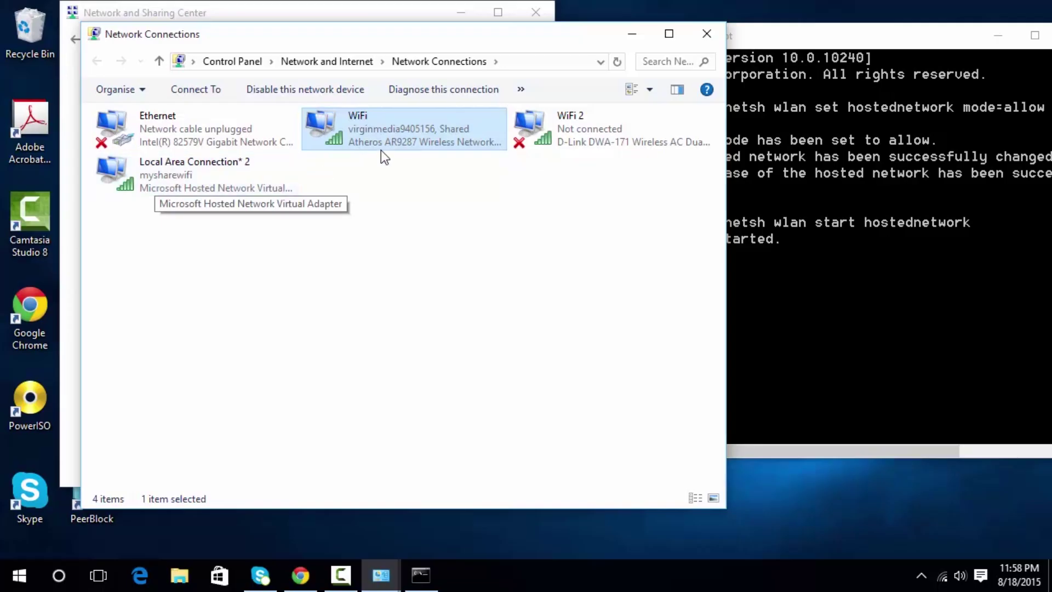
Minimise Network Connections to reveal mysharewifi with Internet access in the sharing center.
click(627, 37)
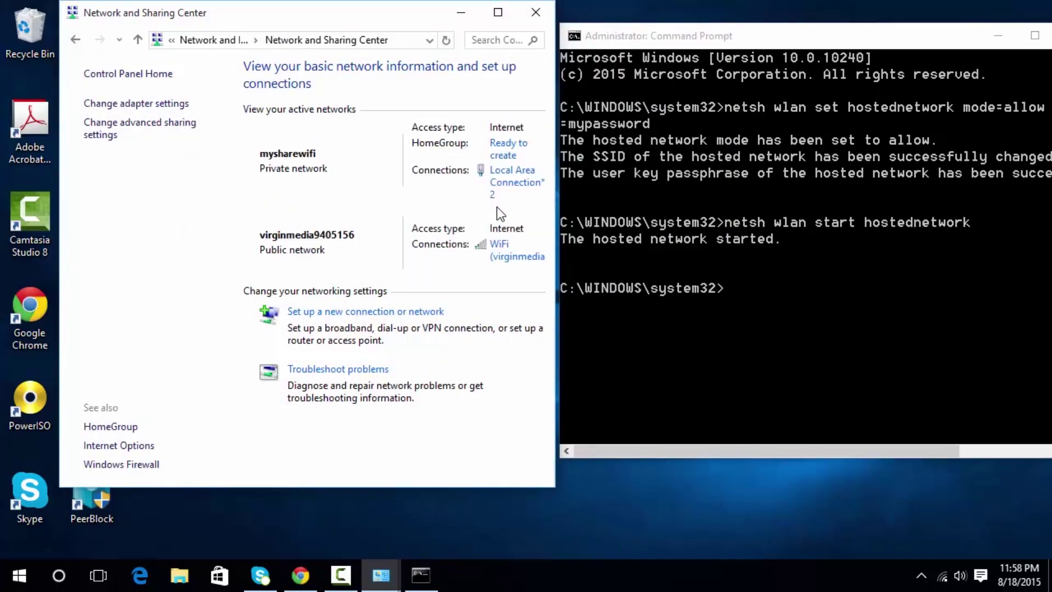